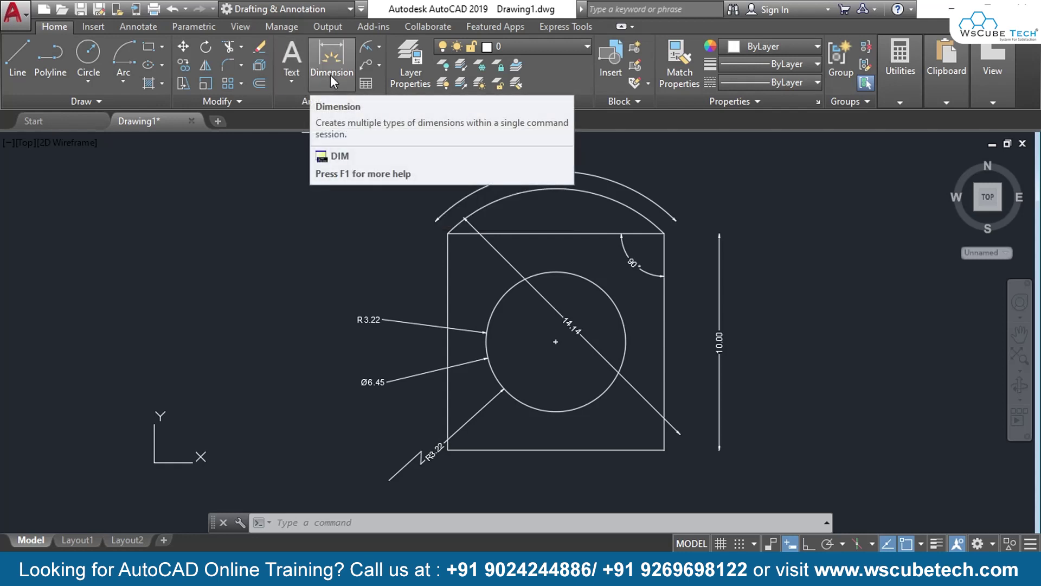
pyautogui.click(379, 48)
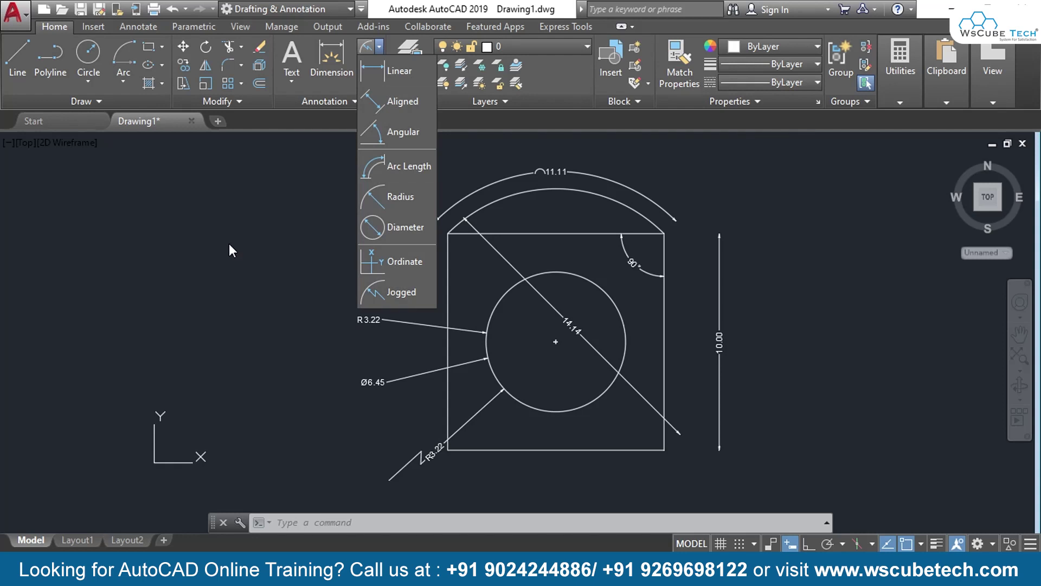
pyautogui.click(213, 245)
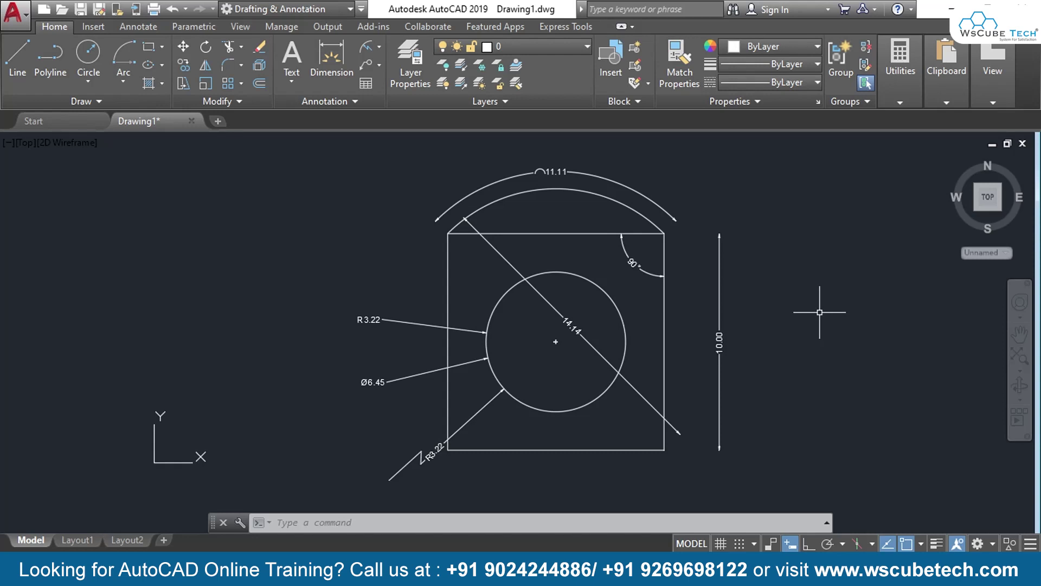
pyautogui.click(379, 65)
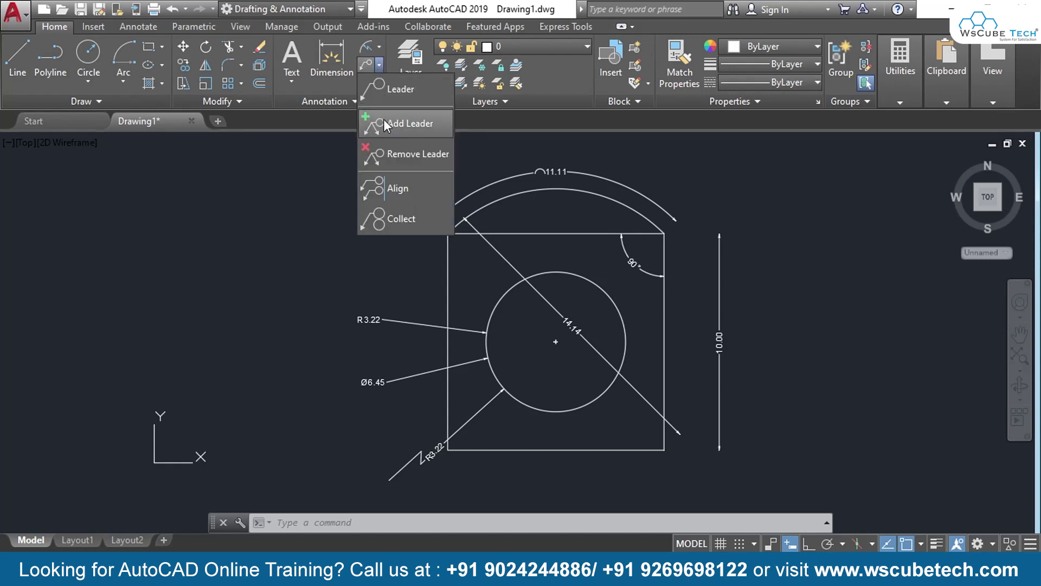
pyautogui.click(307, 217)
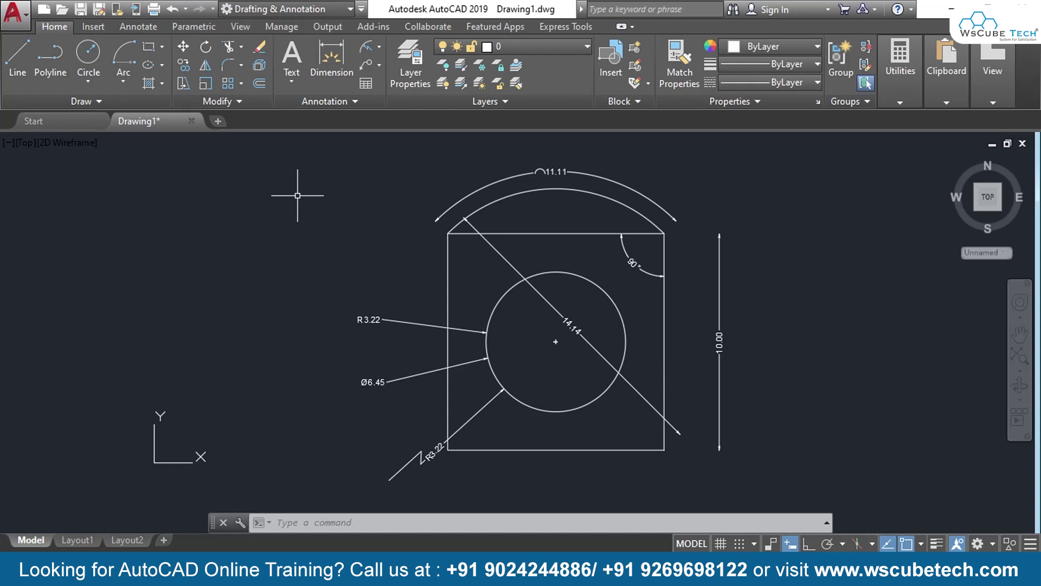
# Step: Examine the arc length, angular, aligned, linear, radius, diameter and jogged dimensions placed around the square, arc and circle
pyautogui.scroll(2, 572, 242)
pyautogui.moveTo(525, 205)
pyautogui.mouseDown(button='middle')
pyautogui.moveTo(504, 295)
pyautogui.moveTo(489, 313)
pyautogui.mouseUp(button='middle')
pyautogui.scroll(2, 502, 271)
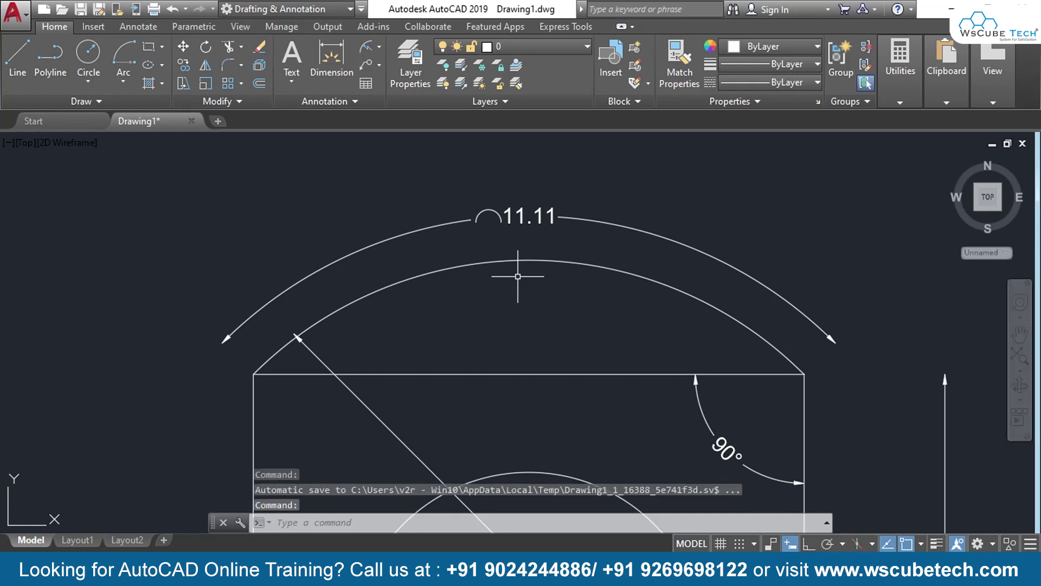
pyautogui.moveTo(627, 430); pyautogui.dragTo(532, 242, button='middle')
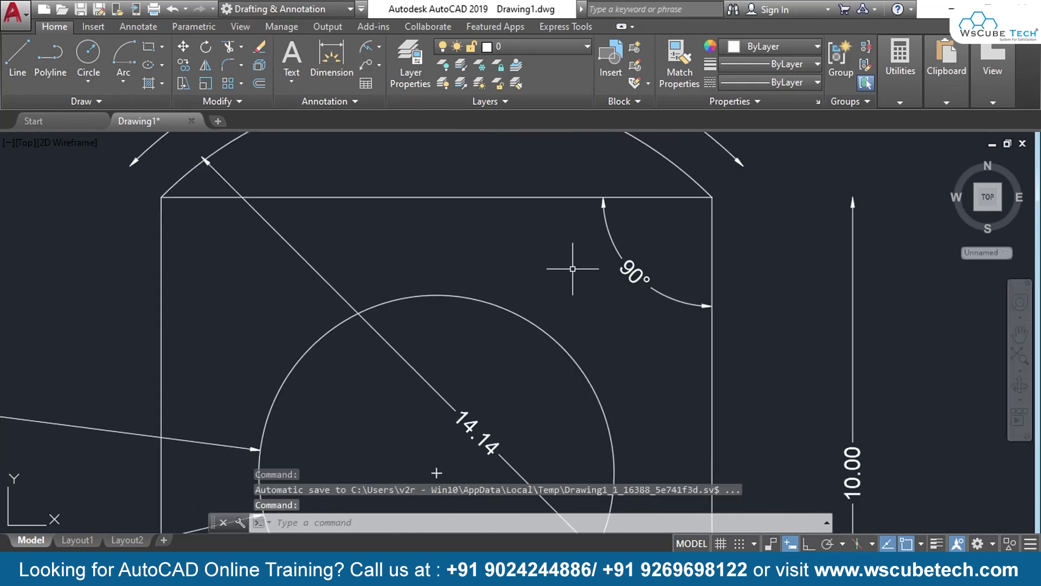
pyautogui.moveTo(559, 429); pyautogui.dragTo(568, 316, button='middle')
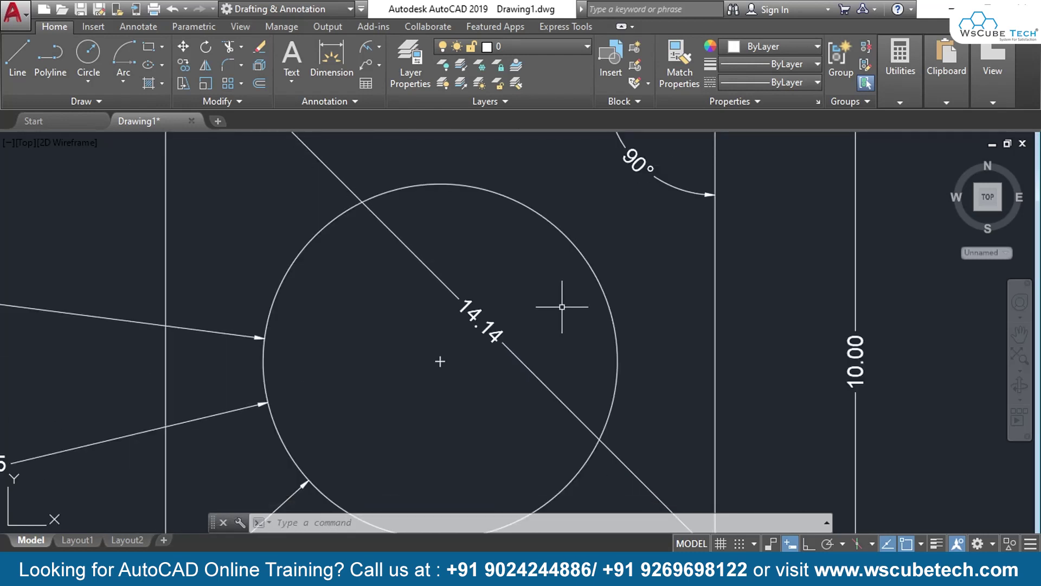
pyautogui.scroll(-2, 301, 312)
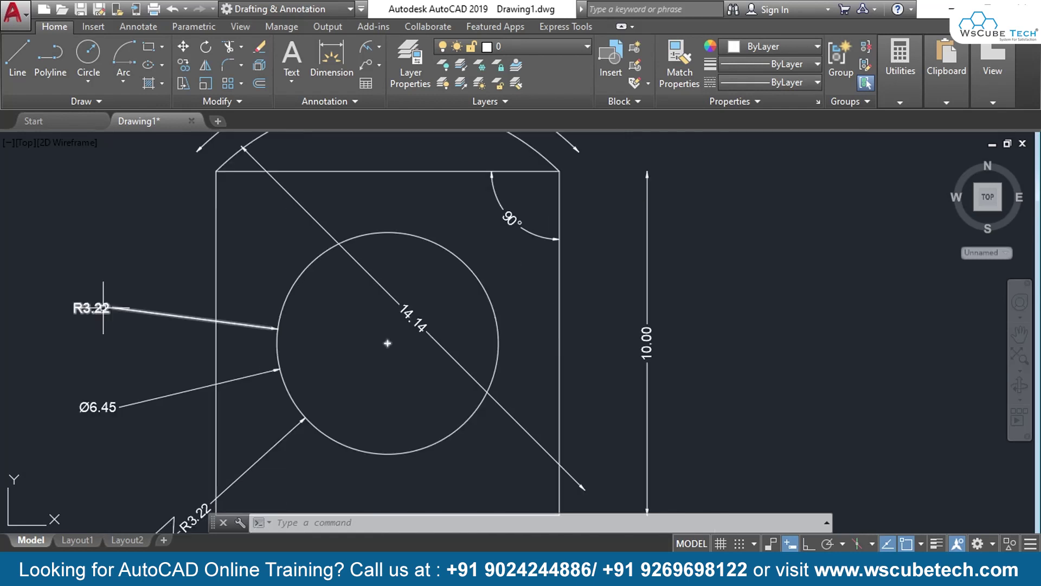
pyautogui.moveTo(105, 272); pyautogui.dragTo(316, 279, button='middle')
pyautogui.scroll(2, 316, 280)
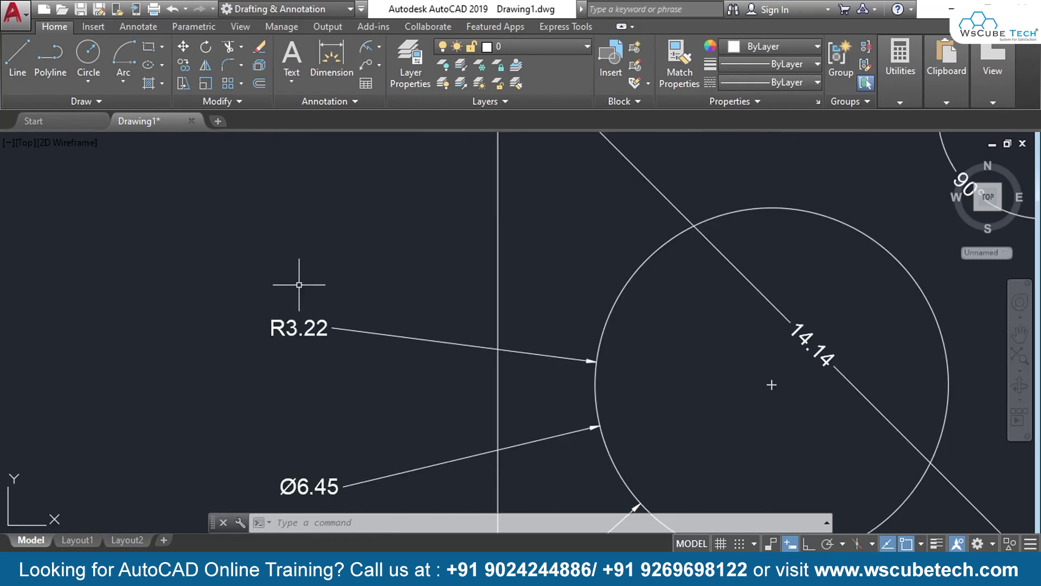
pyautogui.moveTo(224, 442)
pyautogui.mouseDown(button='middle')
pyautogui.moveTo(237, 421)
pyautogui.moveTo(247, 276)
pyautogui.mouseUp(button='middle')
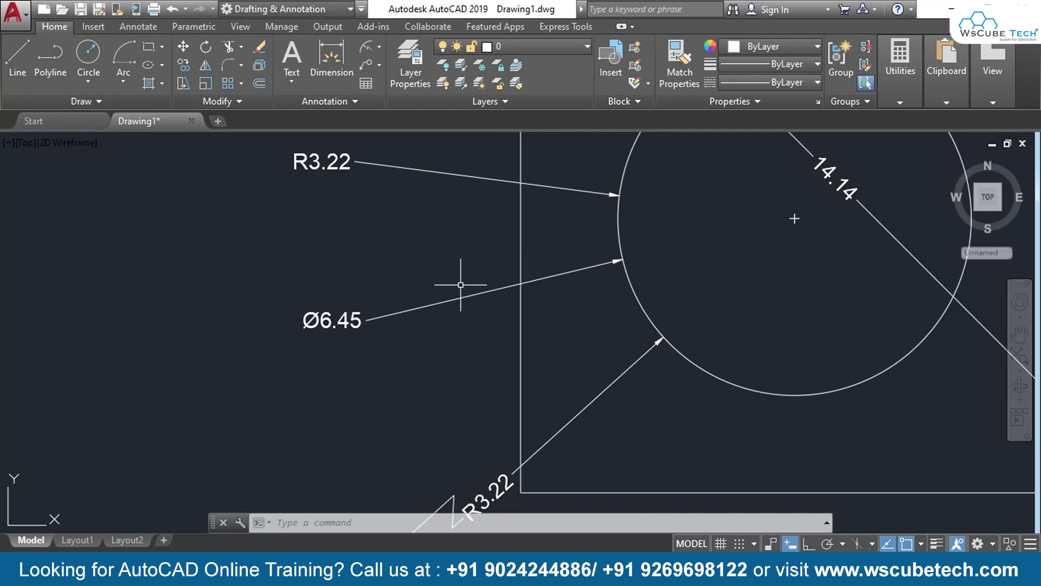
pyautogui.moveTo(441, 369); pyautogui.dragTo(414, 216, button='middle')
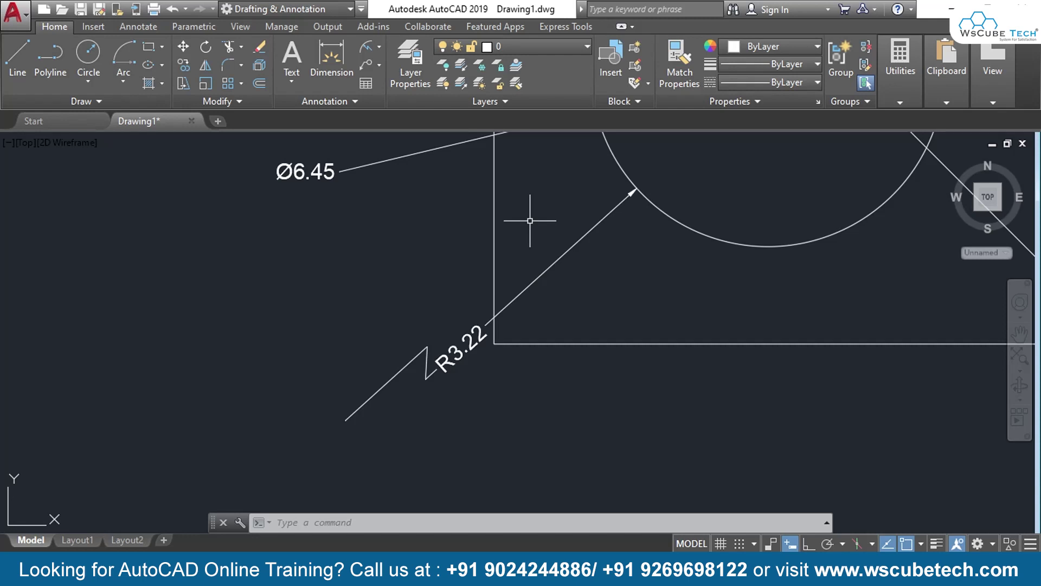
pyautogui.scroll(-2, 530, 220)
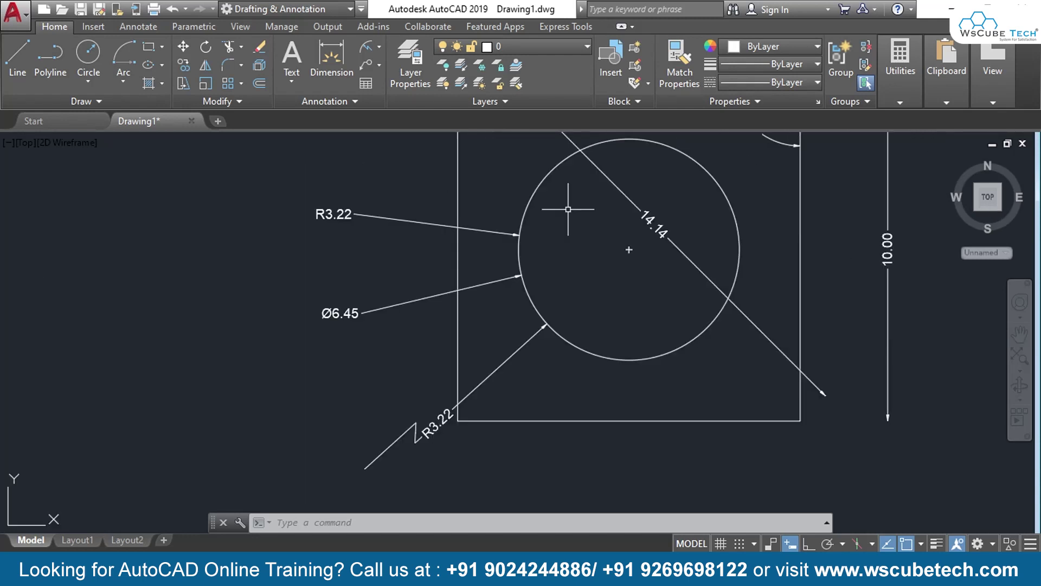
pyautogui.scroll(-2, 568, 209)
pyautogui.moveTo(568, 209); pyautogui.dragTo(540, 294, button='middle')
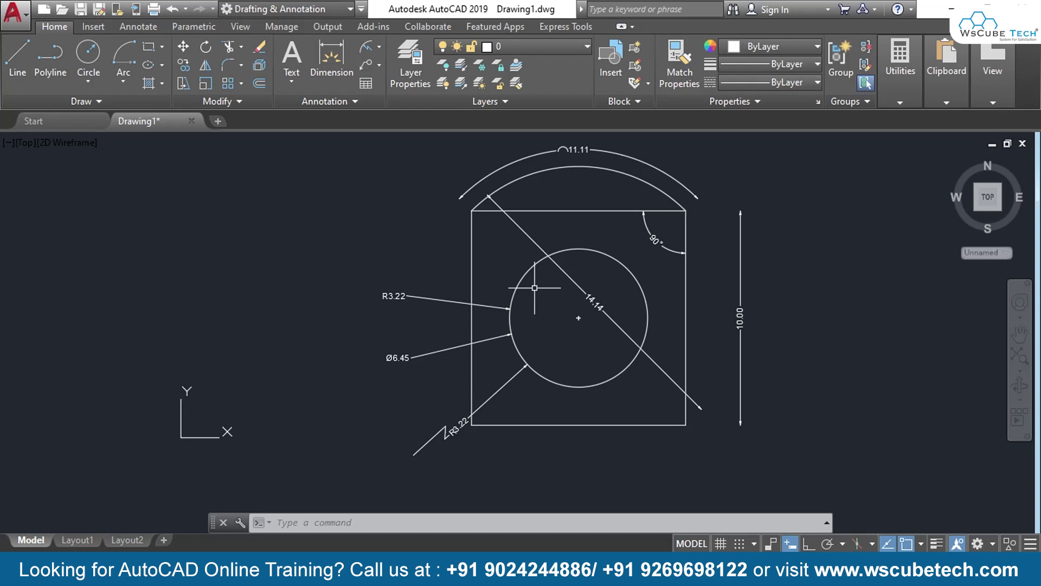
pyautogui.click(379, 47)
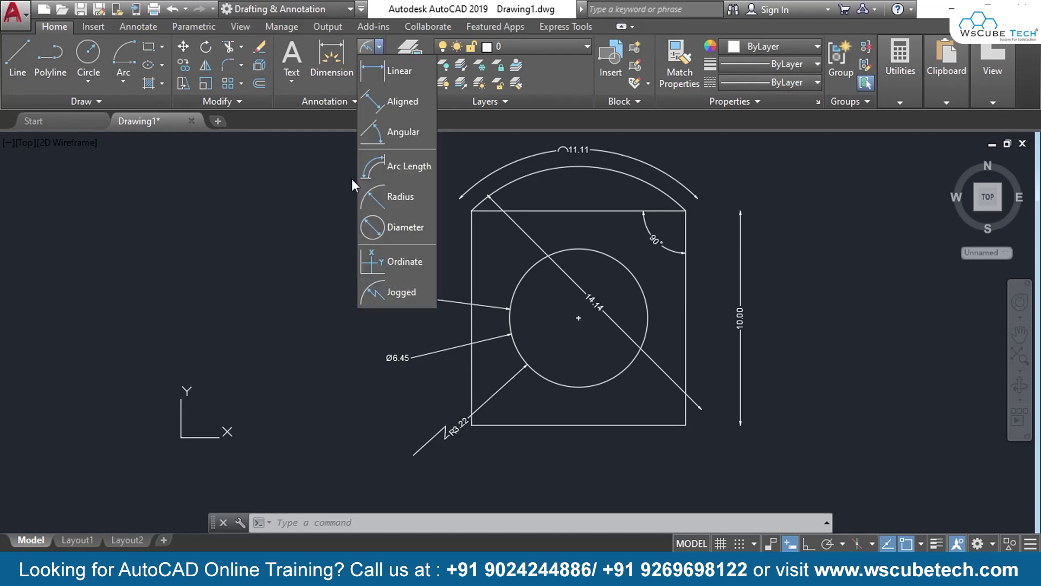
pyautogui.click(352, 178)
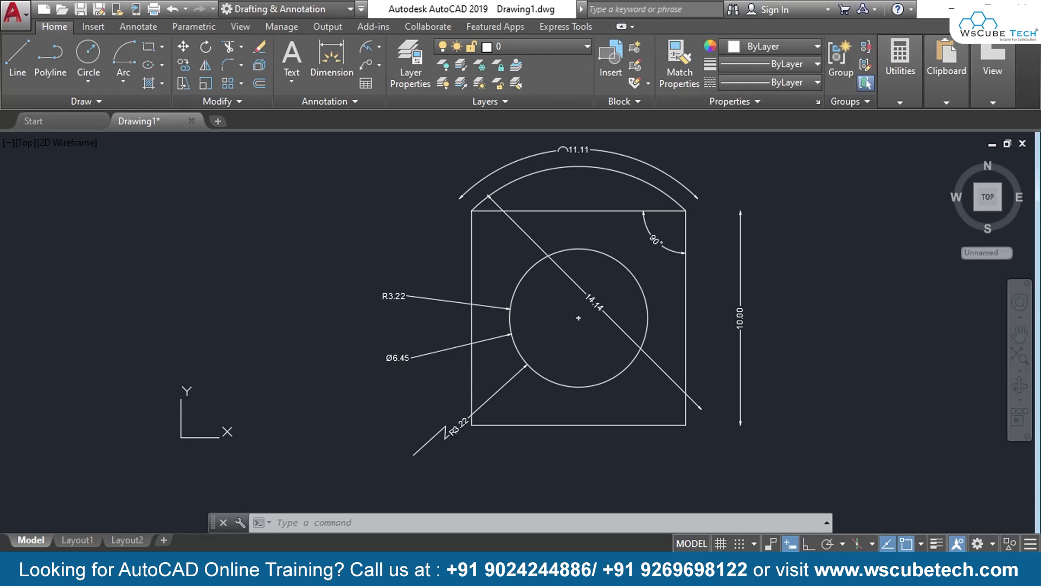
pyautogui.hotkey('alt', 'Tab')
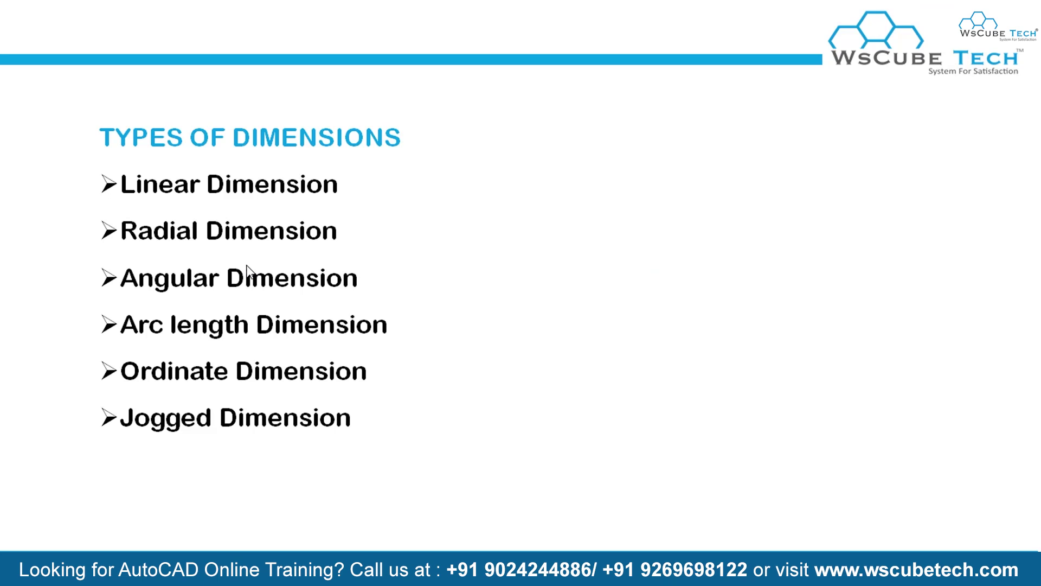
pyautogui.press('Right')
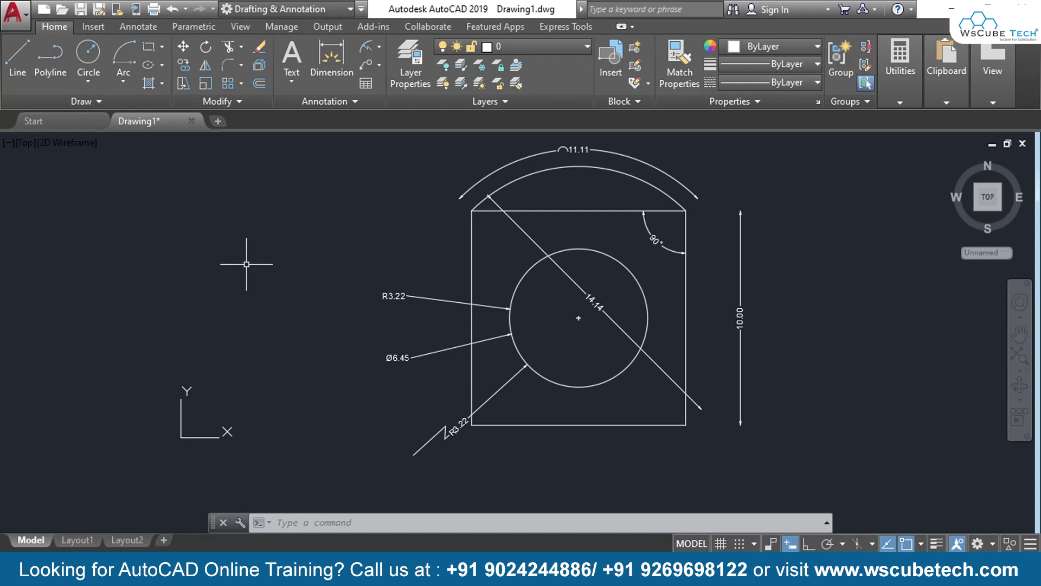
pyautogui.scroll(2, 543, 174)
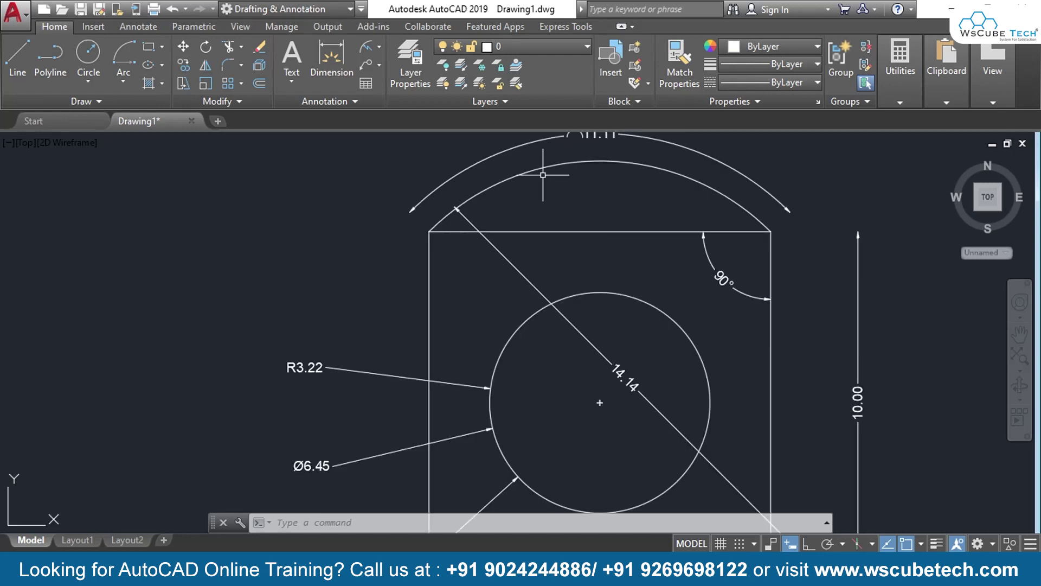
pyautogui.moveTo(581, 157); pyautogui.dragTo(520, 237, button='middle')
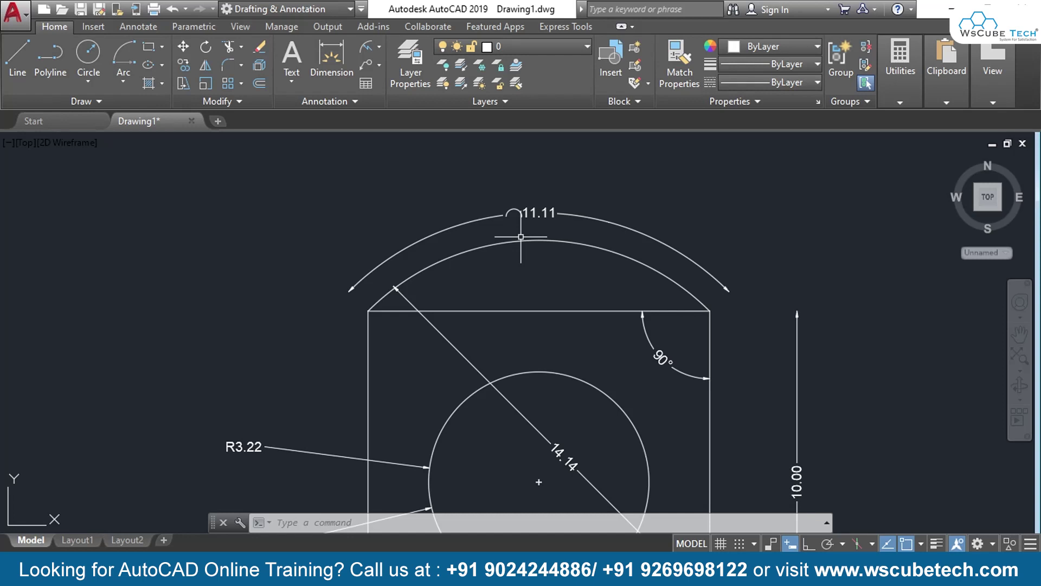
pyautogui.hotkey('alt', 'Tab')
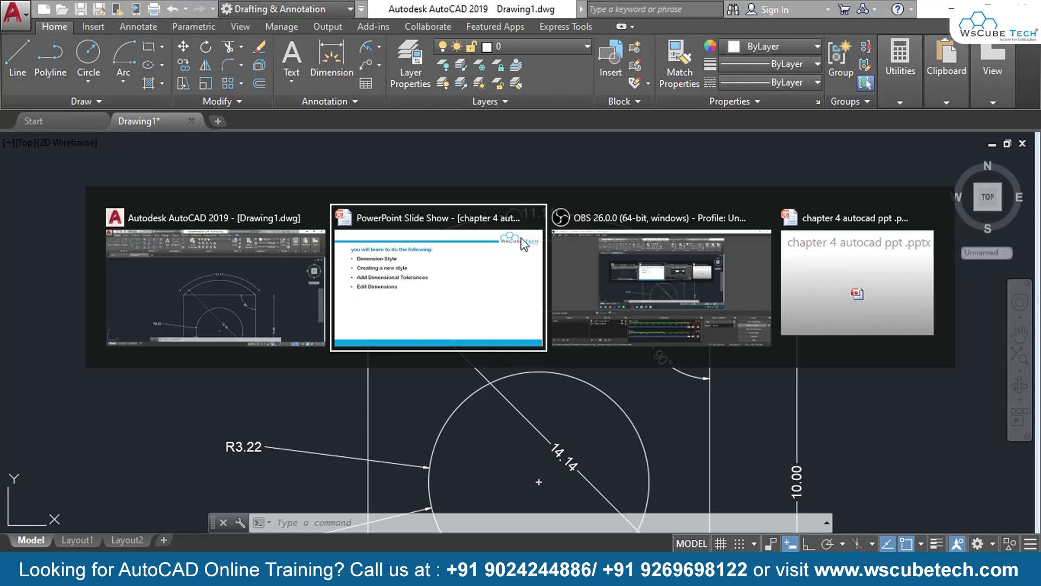
pyautogui.click(524, 244)
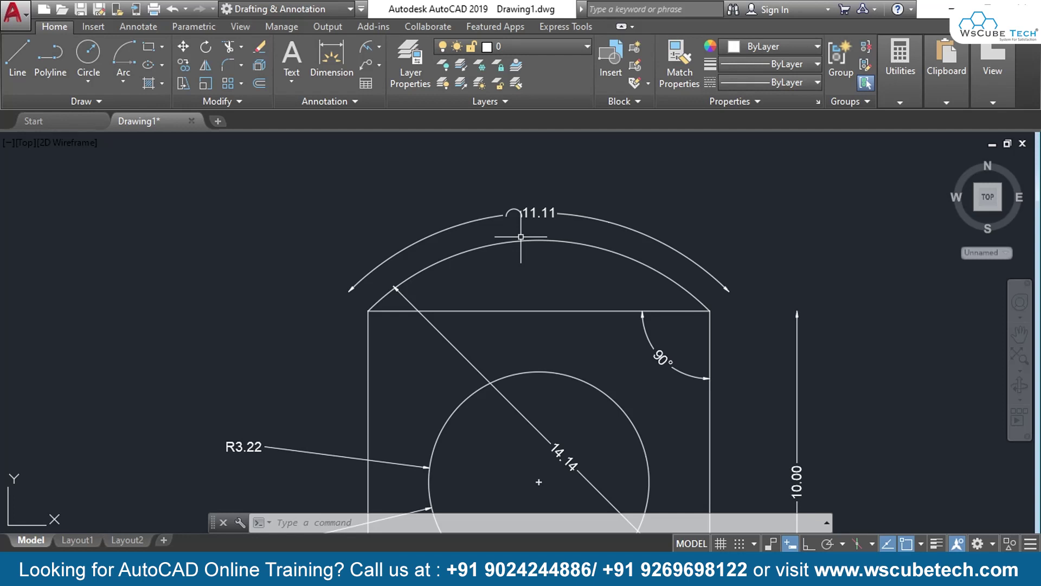
# Step: Erase the arc length dimension above the arc and undo the erasure
pyautogui.click(674, 227)
pyautogui.press('Delete')
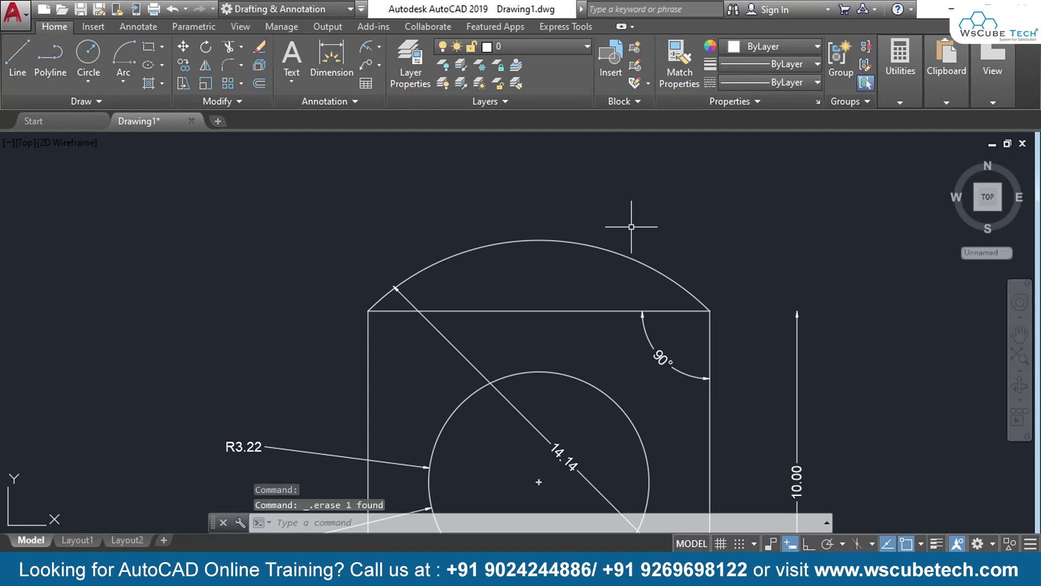
pyautogui.hotkey('ctrl', 'z')
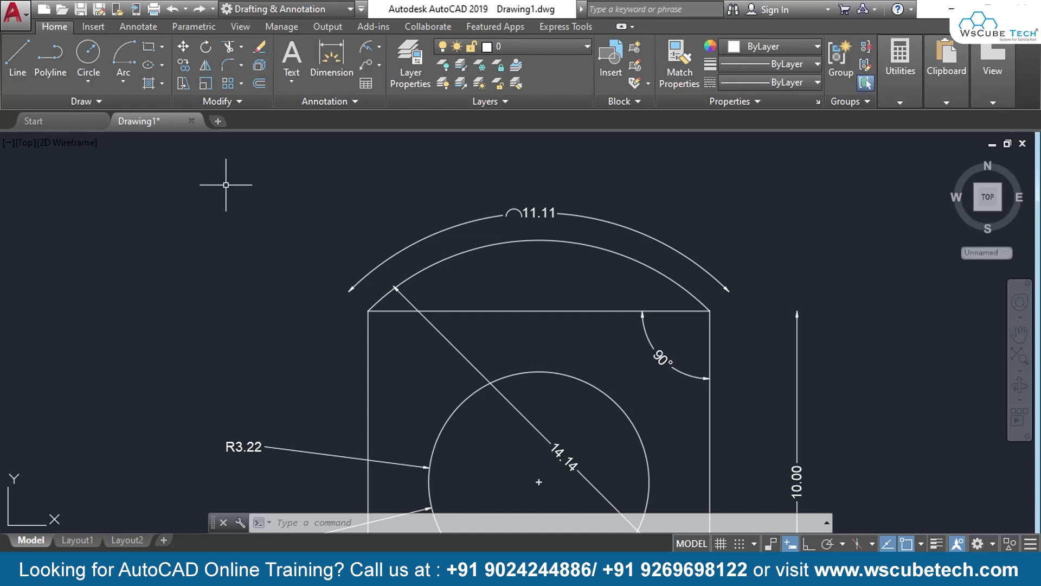
# Step: Measure the length of the square's right vertical edge from its upper to its lower corner, and end the measurement
pyautogui.moveTo(906, 96)
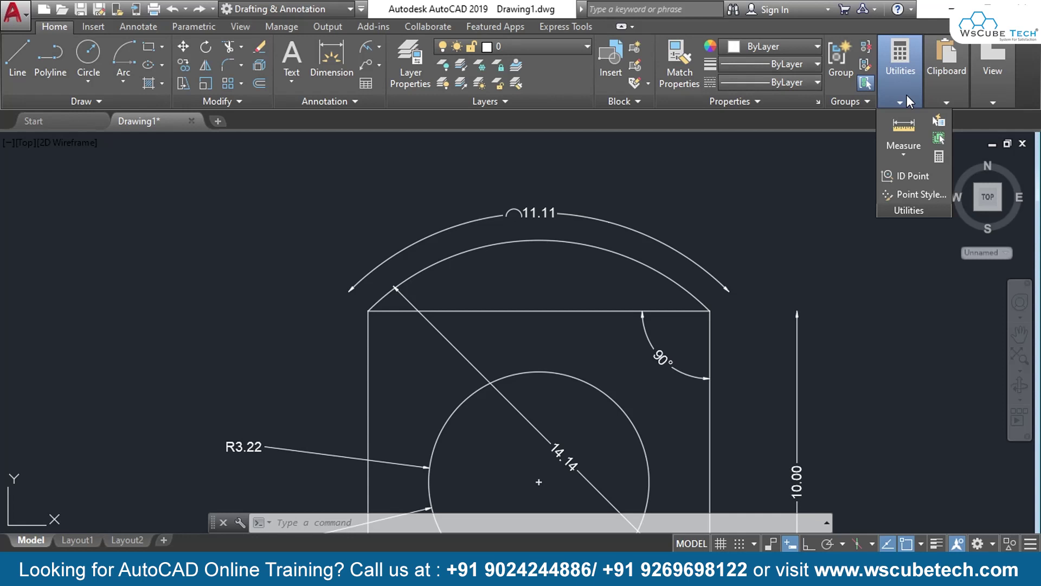
pyautogui.click(900, 155)
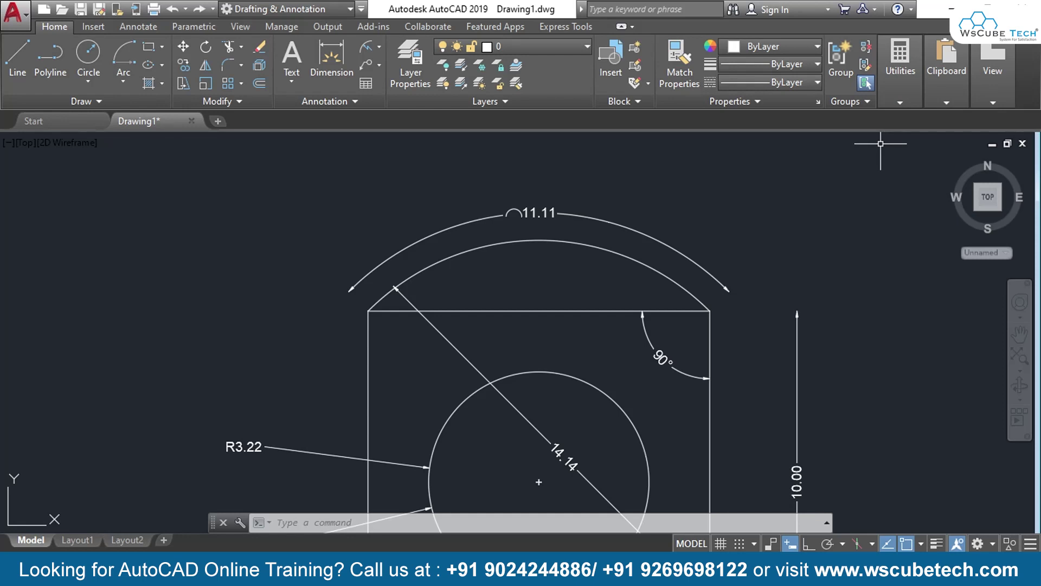
pyautogui.click(85, 101)
pyautogui.scroll(-2, 298, 228)
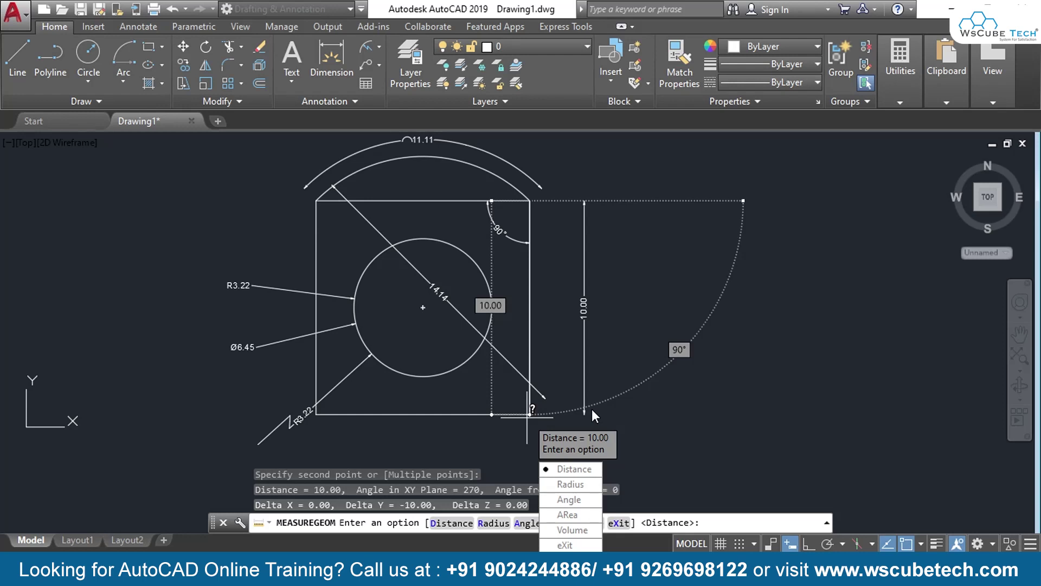
pyautogui.press('Return')
pyautogui.press('Escape')
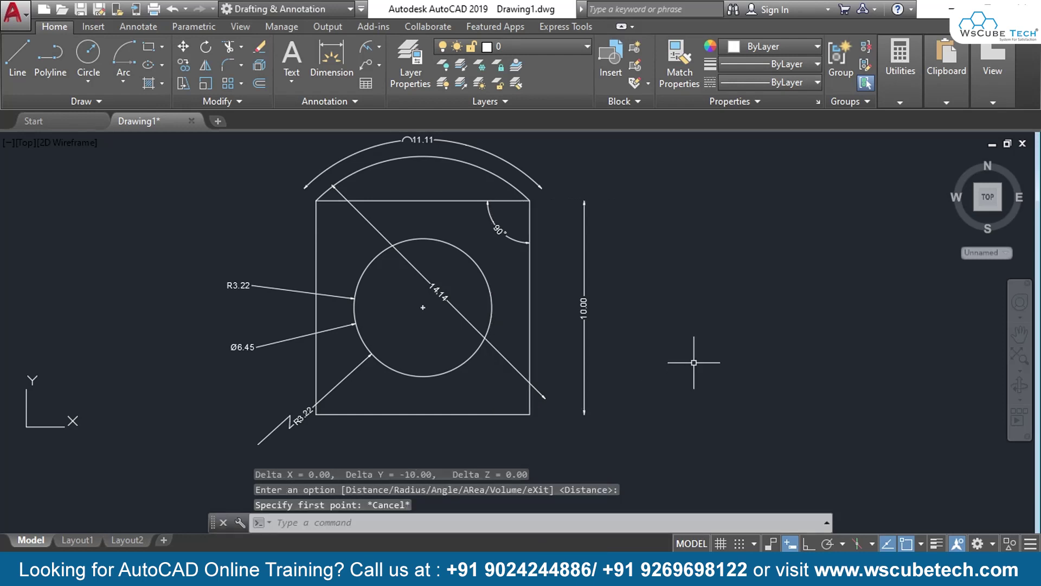